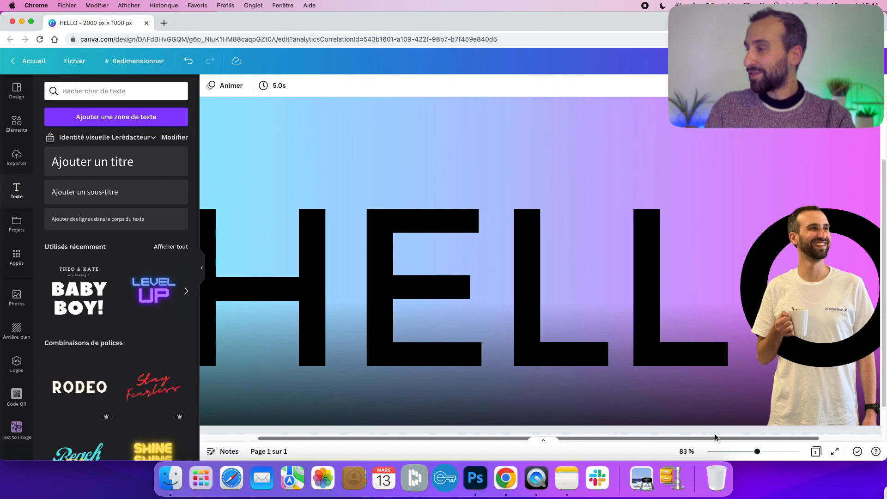
Duplicate the finished HELLO page as a second page
drag(706, 438, 761, 439)
scroll(765, 412, down, 2)
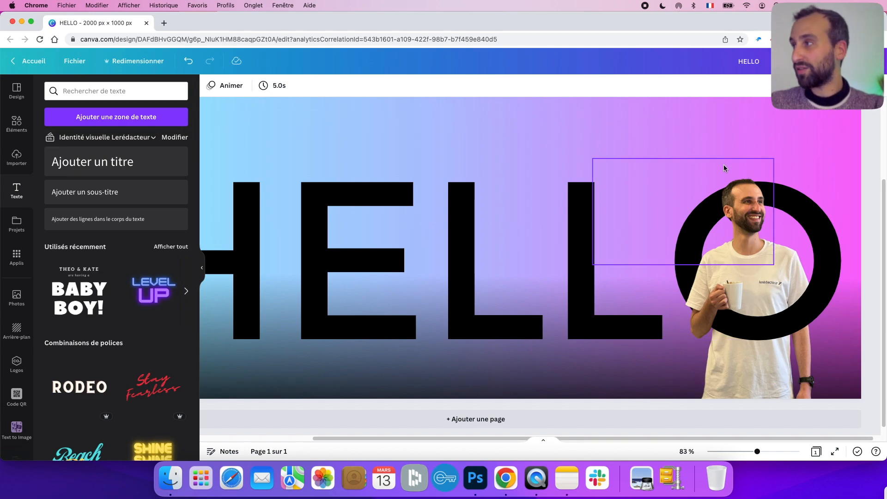
scroll(723, 165, up, 3)
click(837, 115)
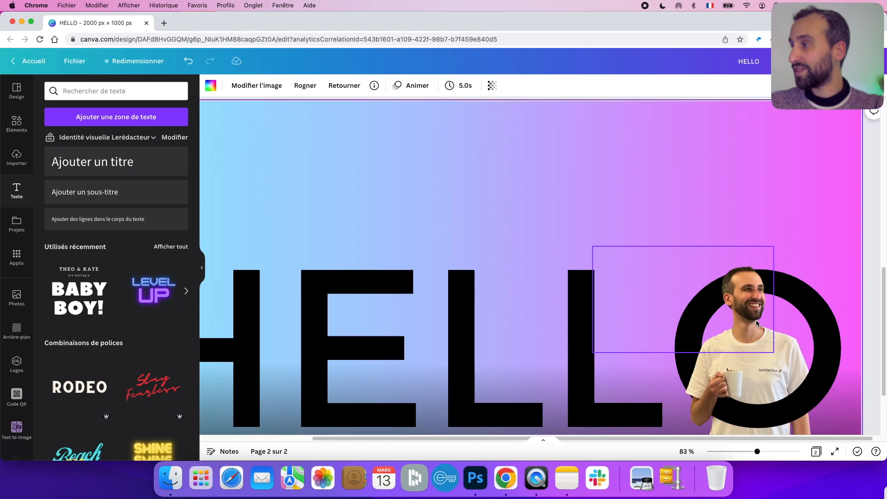
Delete the HELLO text, the portrait images and the blue-to-pink gradient background from the duplicated page
click(527, 327)
key(Delete)
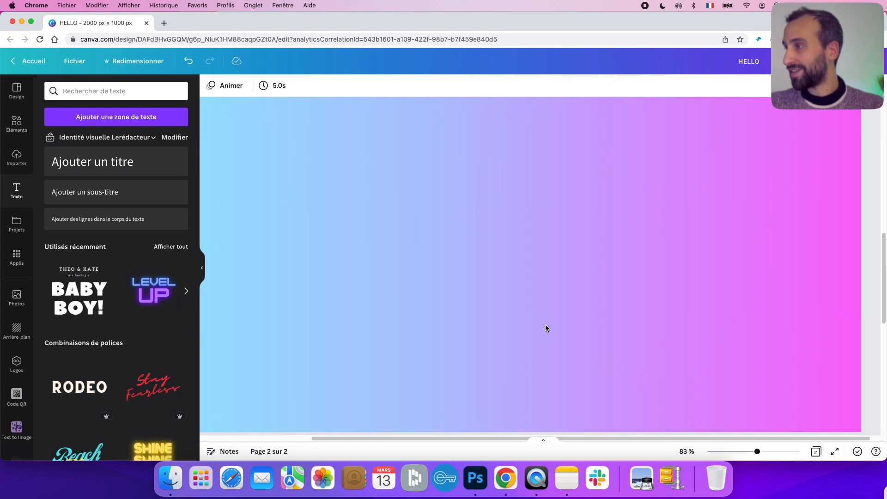
click(555, 320)
key(Delete)
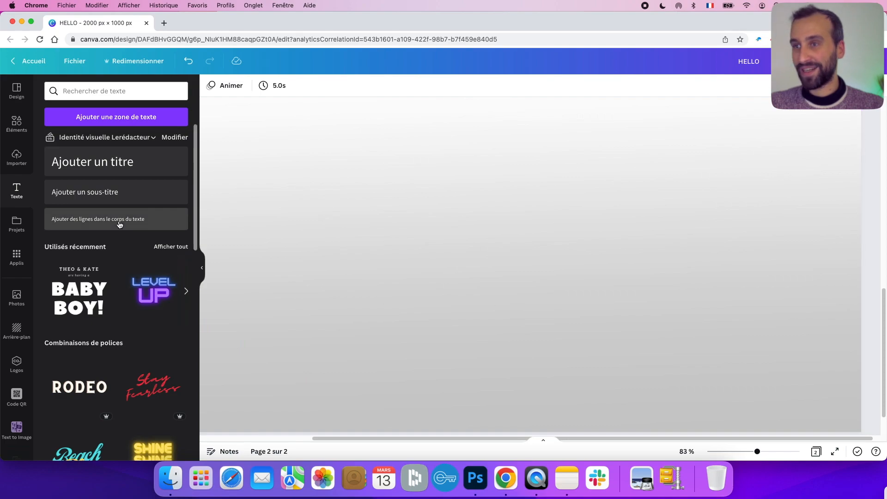
Add a title text to the second page and delete the remaining grey gradient behind it
click(119, 167)
click(589, 363)
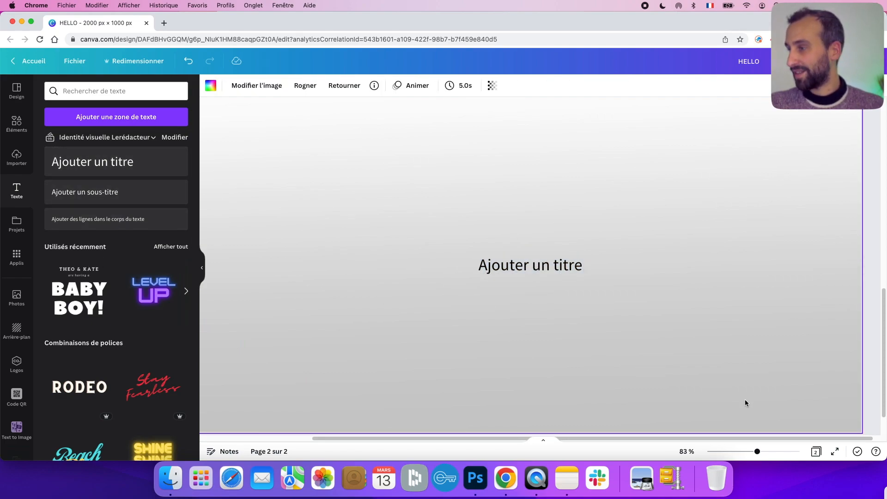
key(Delete)
Replace the title text with "HELLO" and enlarge it to span most of the page width
double_click(545, 261)
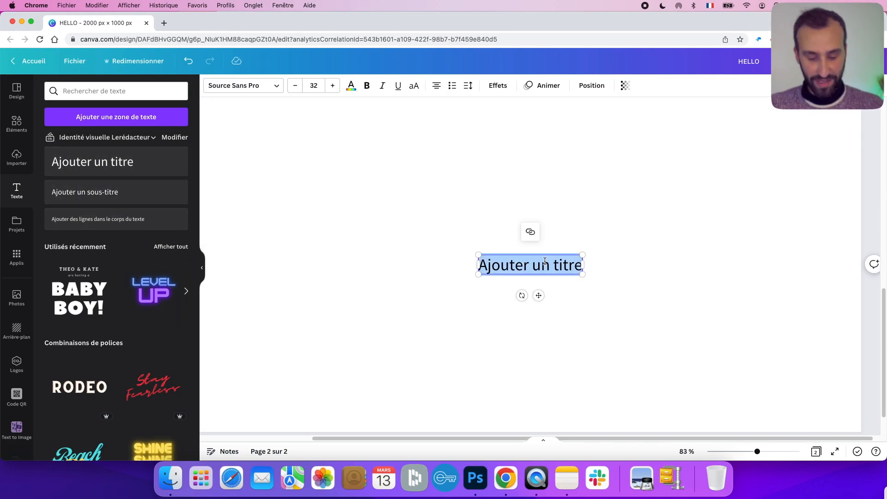
text(HELLO)
click(554, 279)
click(552, 276)
drag(610, 302, 839, 432)
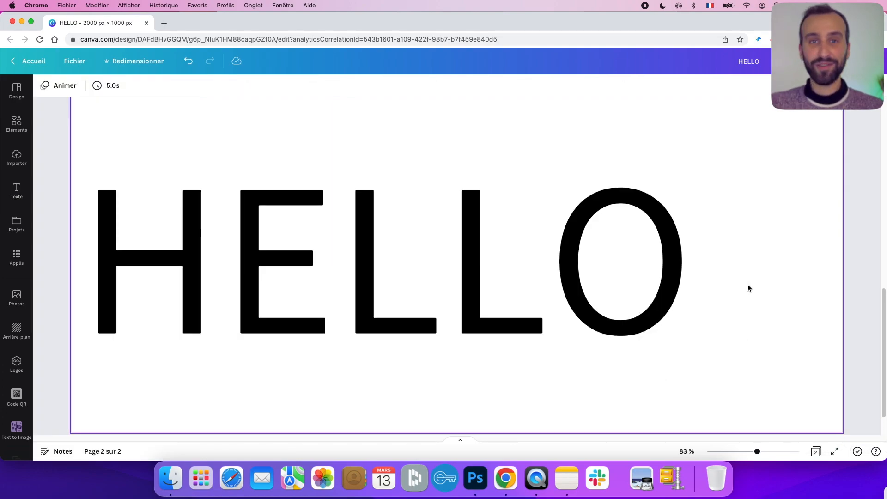
Paste the portrait photo onto the page and remove its background with the background eraser
key(super+v)
drag(404, 240, 427, 282)
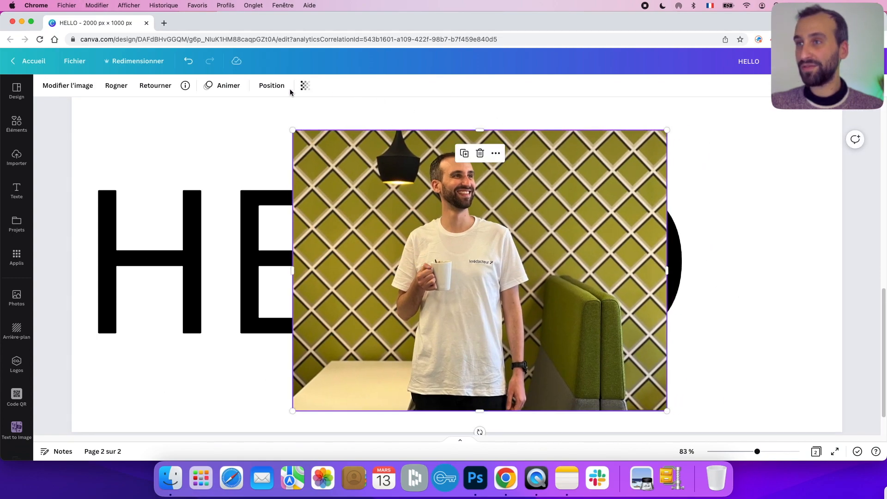
click(61, 86)
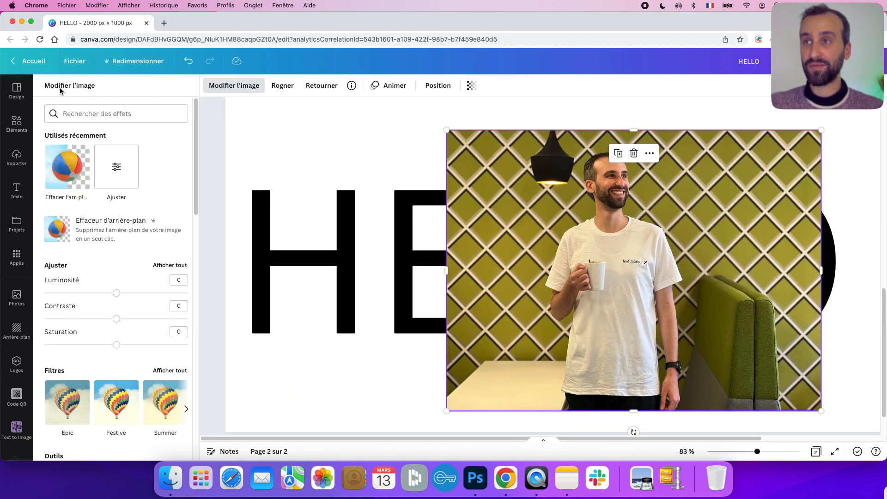
click(71, 185)
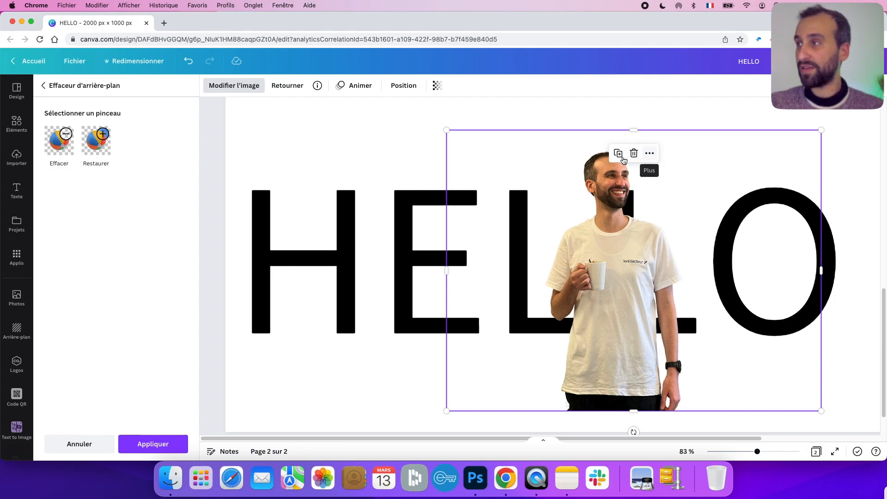
Enlarge the cut-out portrait slightly and position it over the letter O
drag(444, 132, 323, 96)
drag(601, 249, 805, 318)
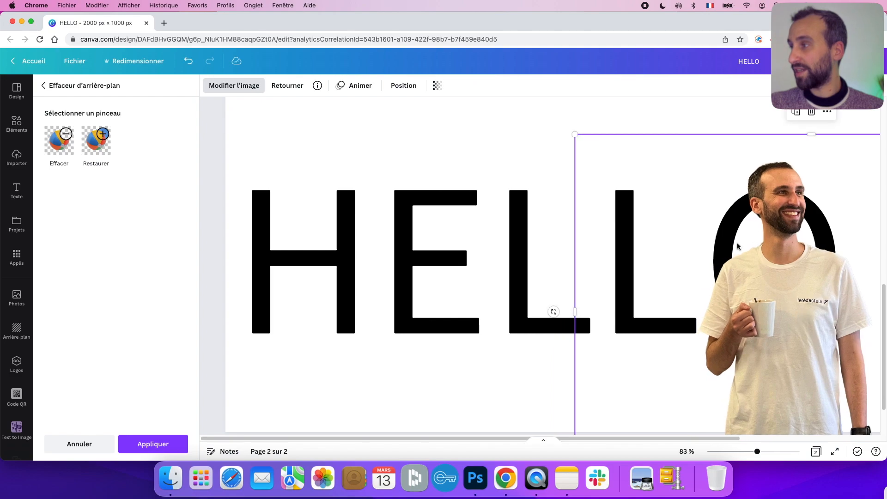
drag(577, 137, 620, 169)
drag(807, 309, 774, 270)
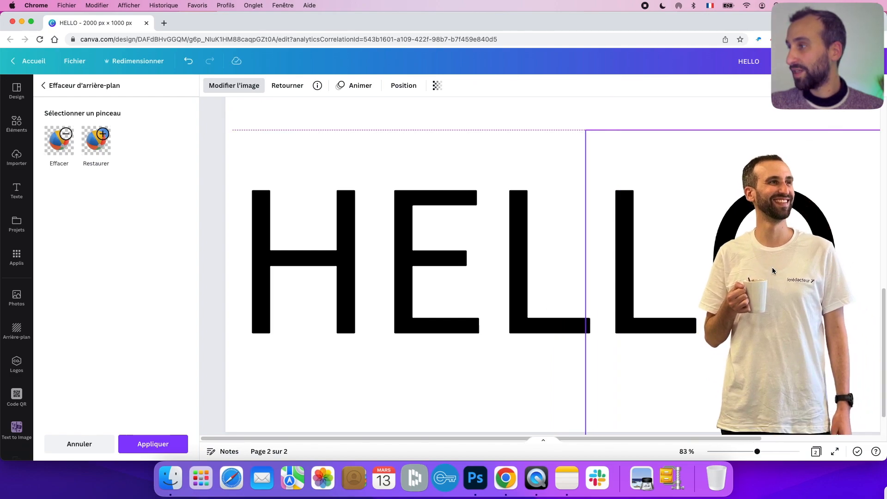
click(564, 291)
Send the portrait one level backward so that it sits behind the HELLO text
right_click(686, 286)
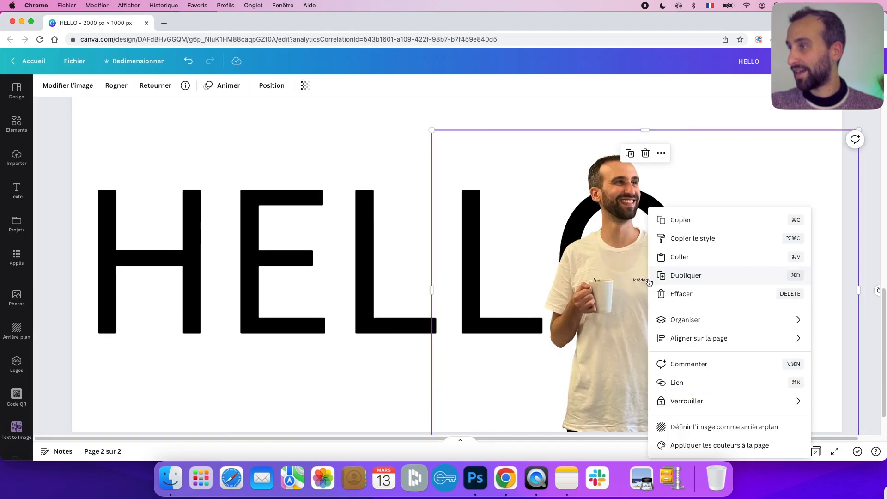
mouse_move(721, 319)
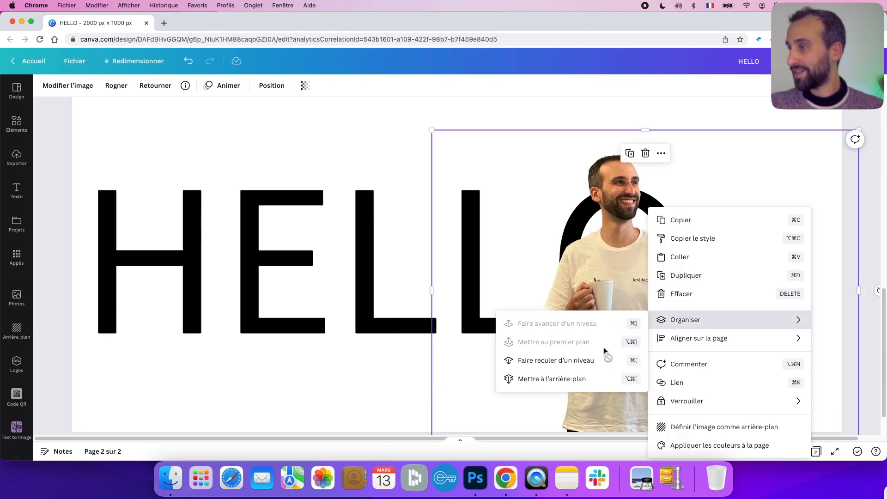
click(604, 361)
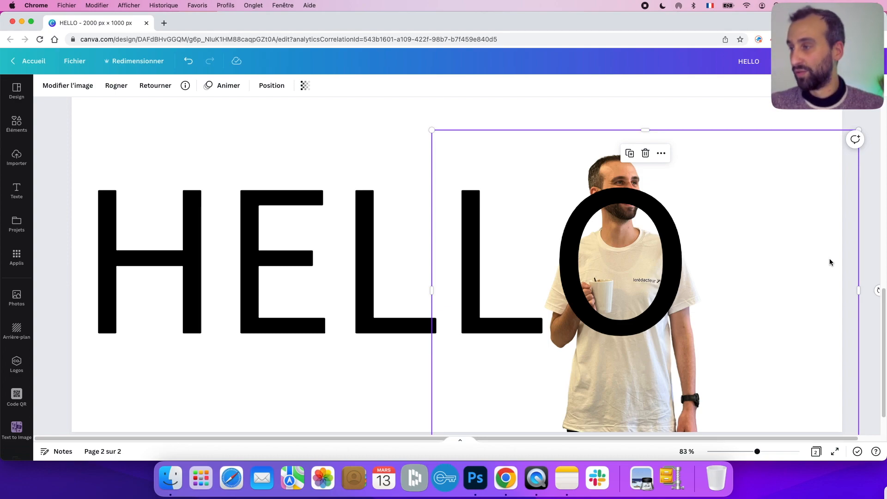
Copy and paste the portrait, and align the front copy exactly over the original behind the O
scroll(739, 300, down, 2)
click(649, 333)
click(650, 376)
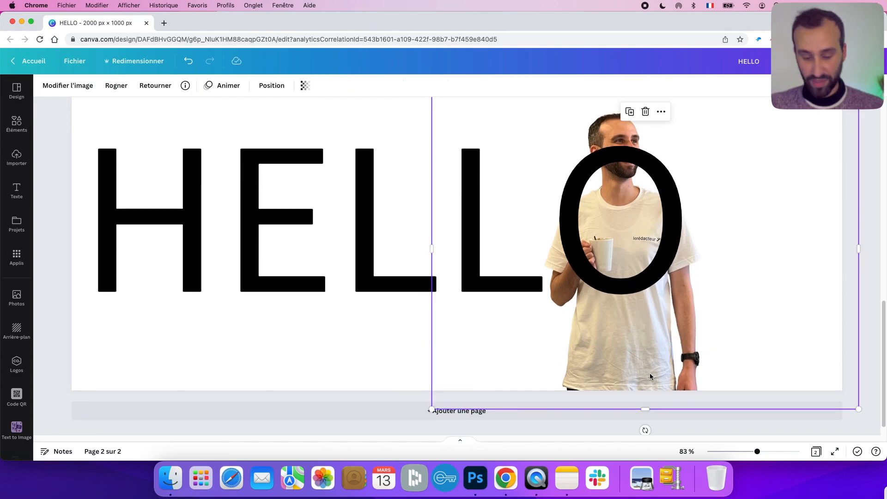
key(super+c)
key(super+v)
drag(650, 377, 485, 367)
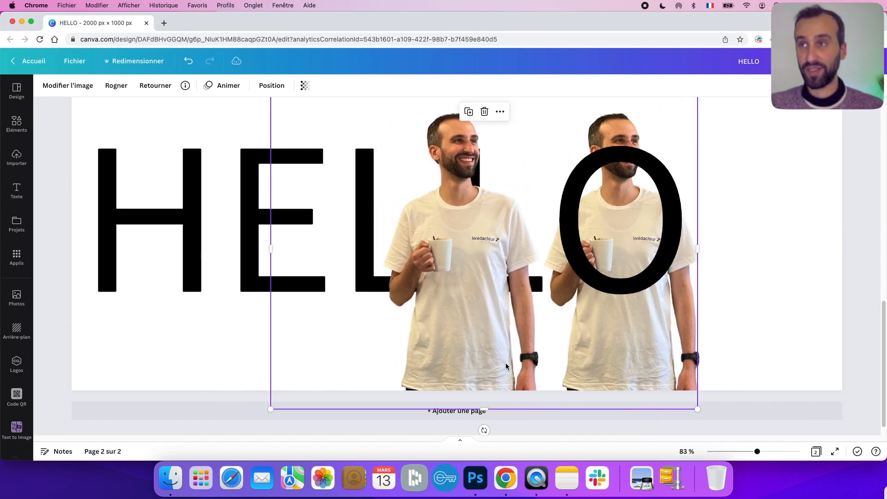
drag(432, 345, 591, 344)
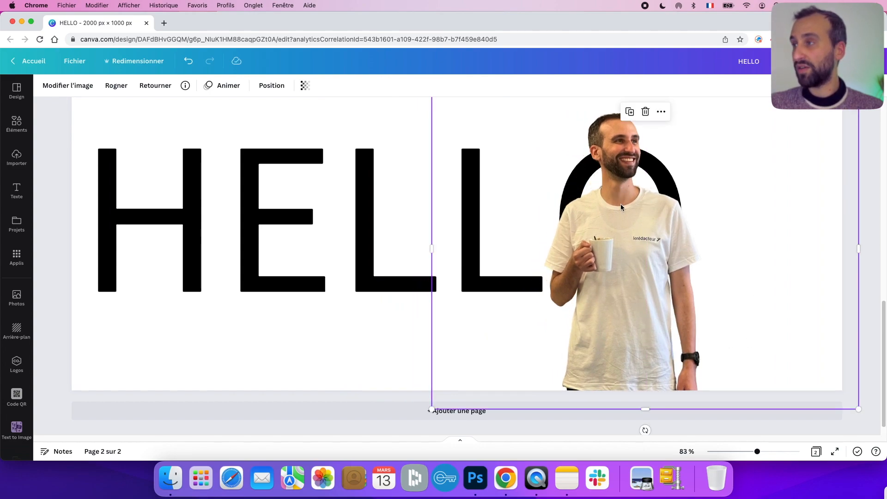
Crop the front portrait copy from below so that only the head and neck area remains
click(116, 85)
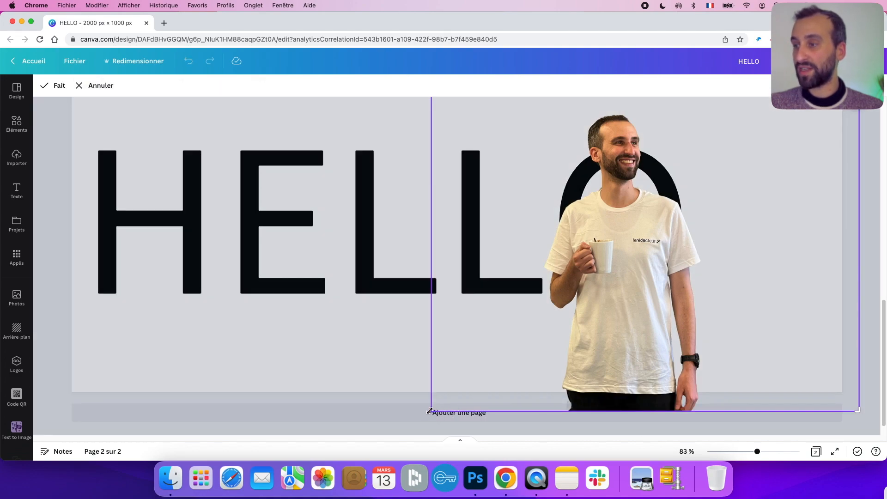
drag(429, 410, 433, 191)
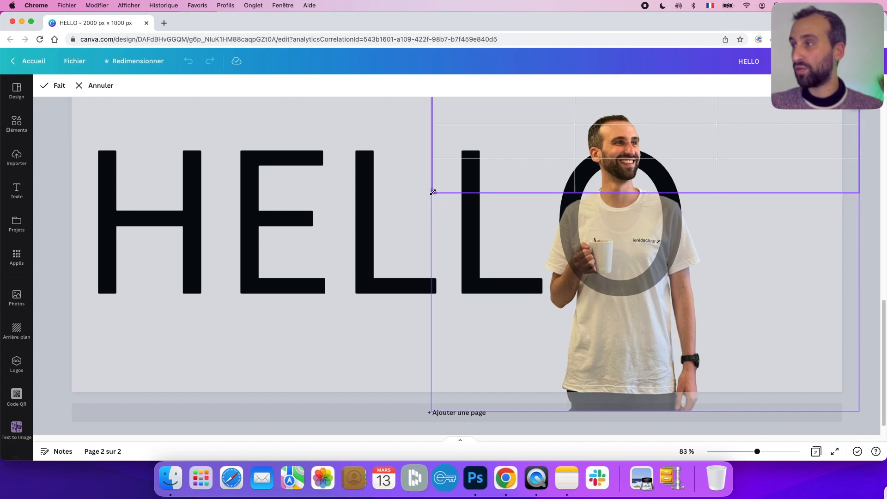
click(354, 296)
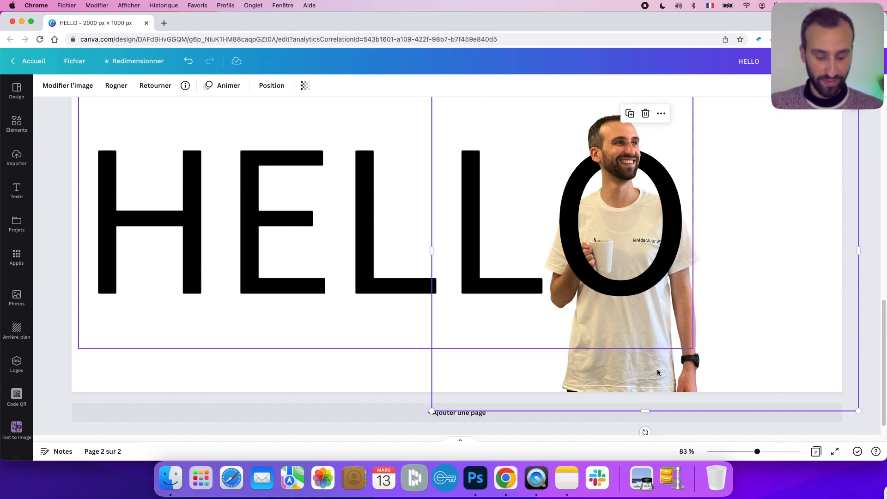
Place another full copy of the portrait in front and align it with the portrait at the letter O
drag(658, 373, 572, 350)
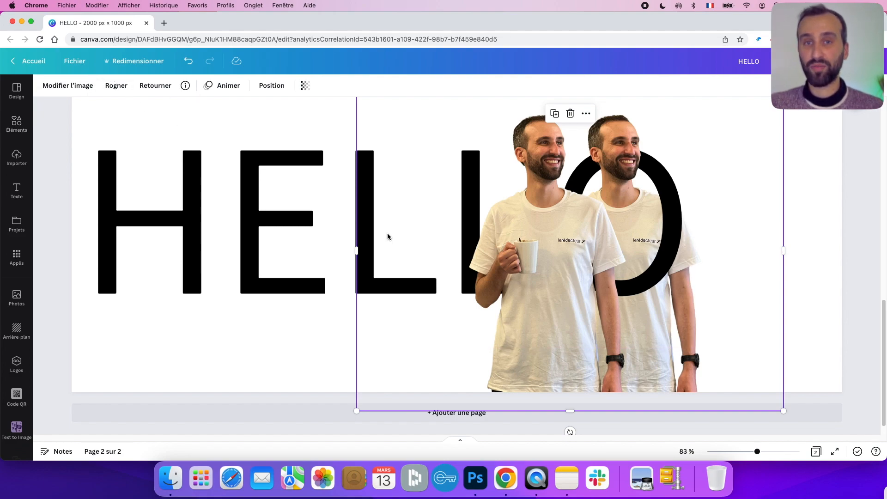
drag(541, 319, 617, 314)
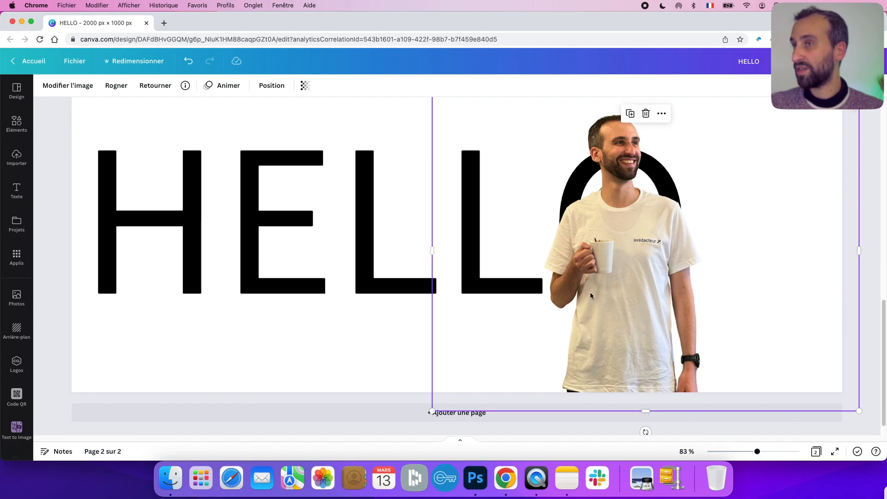
Restore the front portrait copy to its original image and reapply the background eraser to it
click(60, 87)
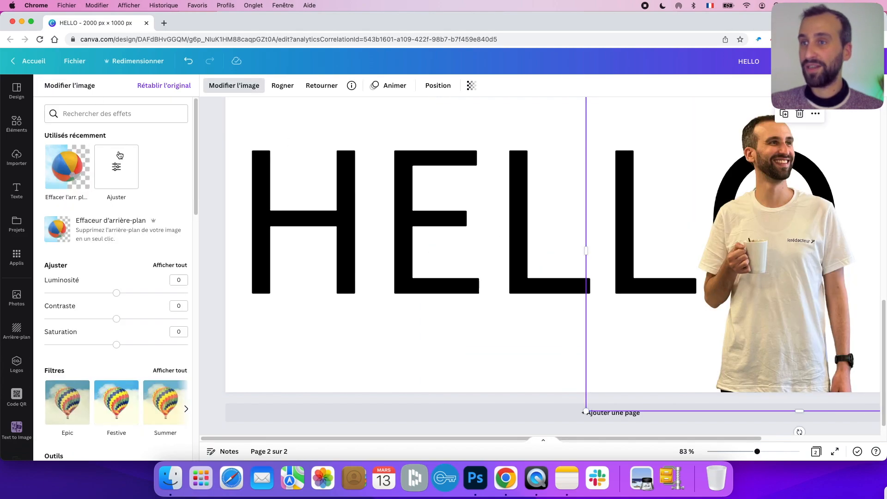
click(71, 168)
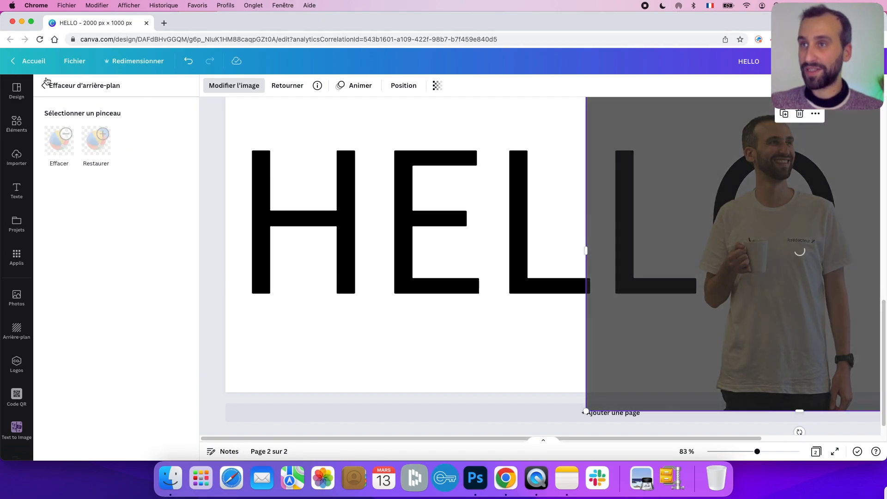
click(44, 86)
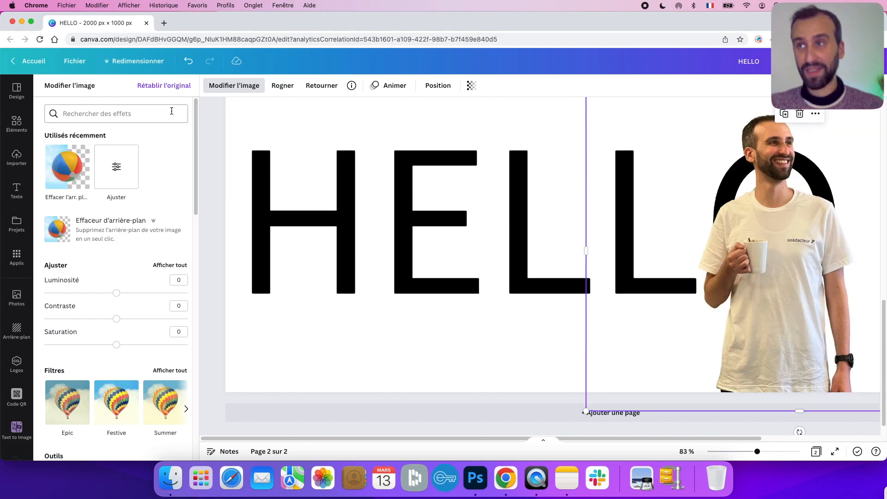
click(176, 89)
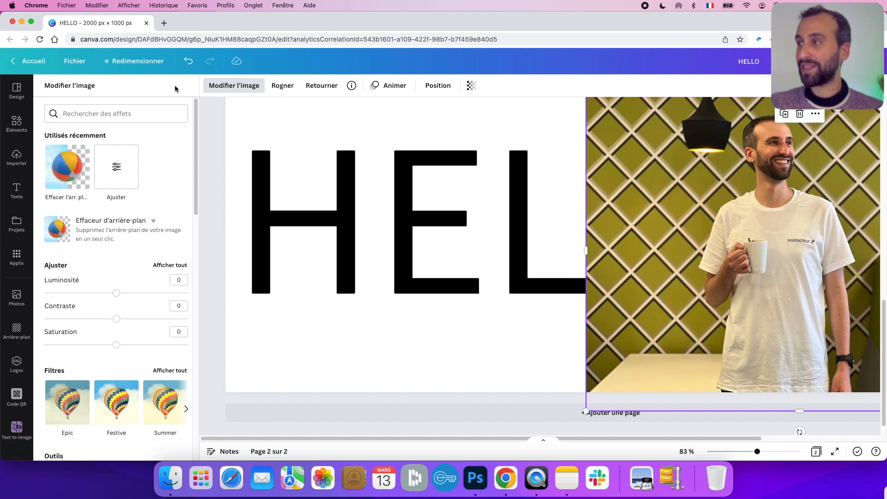
click(58, 155)
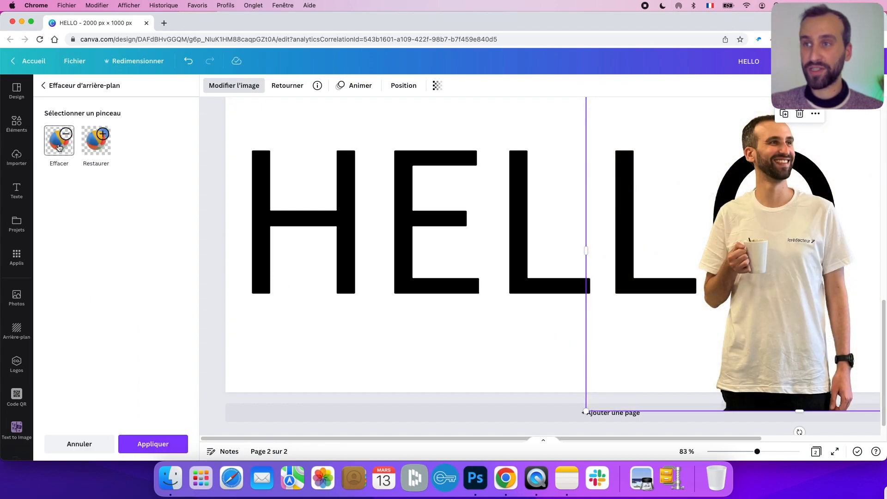
Erase the lower body and the shirt beside the mug from the front portrait with a size 25 eraser brush
click(58, 148)
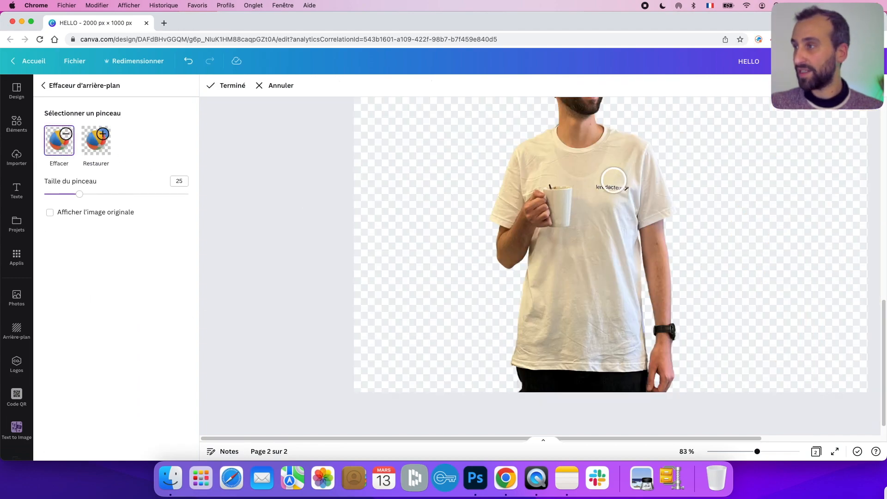
mouse_move(610, 176)
mouse_down()
mouse_move(617, 226)
mouse_move(595, 286)
mouse_move(488, 337)
mouse_move(663, 334)
mouse_move(487, 376)
mouse_move(680, 382)
mouse_up()
mouse_move(612, 358)
mouse_down()
mouse_move(739, 329)
mouse_move(613, 308)
mouse_move(571, 335)
mouse_move(613, 303)
mouse_move(657, 215)
mouse_move(667, 311)
mouse_move(638, 155)
mouse_move(648, 242)
mouse_move(632, 176)
mouse_move(599, 198)
mouse_move(595, 159)
mouse_move(573, 263)
mouse_move(537, 285)
mouse_move(515, 316)
mouse_move(603, 261)
mouse_move(619, 218)
mouse_up()
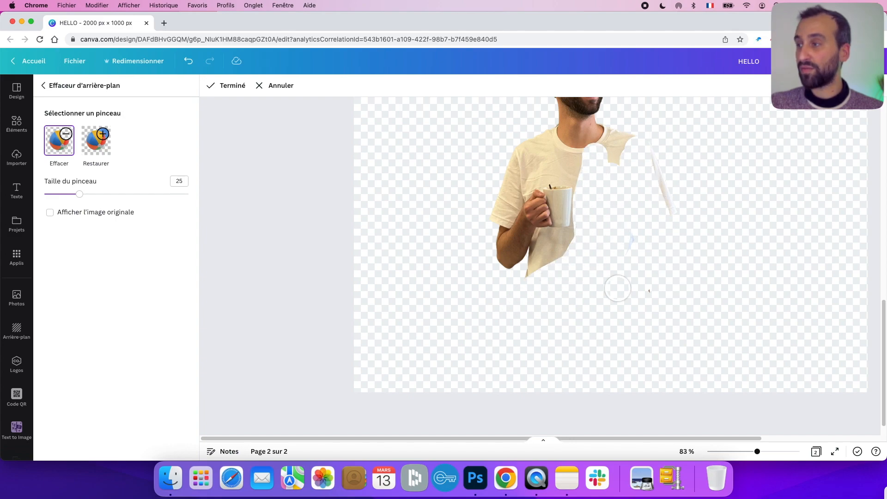
Erase the shirt along the inner forearm and beneath the mug with a size 5 eraser brush
click(780, 455)
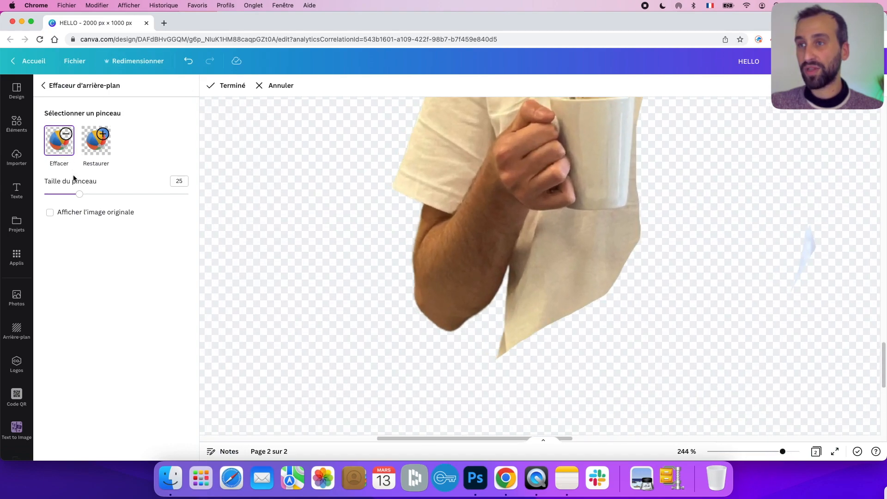
drag(79, 194, 52, 196)
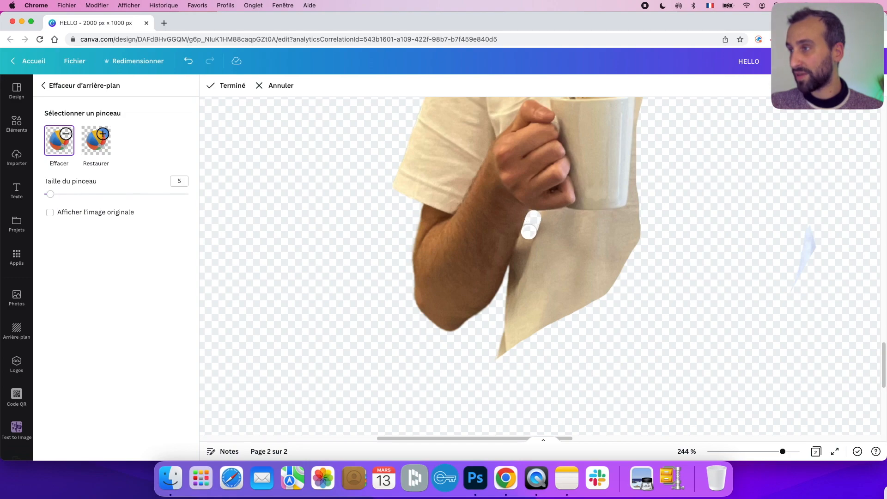
drag(523, 244, 531, 308)
drag(534, 217, 623, 216)
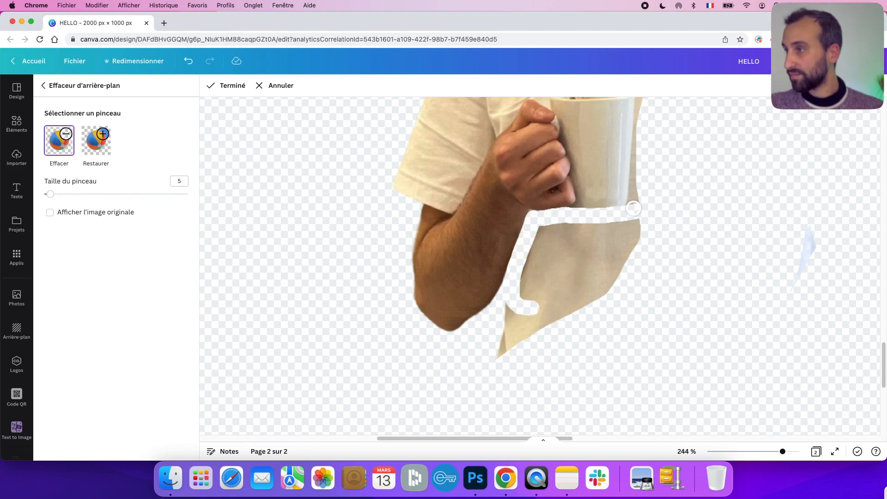
key(super+z)
Refine the erased edge beneath the hand with a size 1 eraser brush and finish the erasing
click(796, 451)
drag(707, 196, 544, 206)
drag(50, 194, 44, 194)
drag(522, 194, 540, 197)
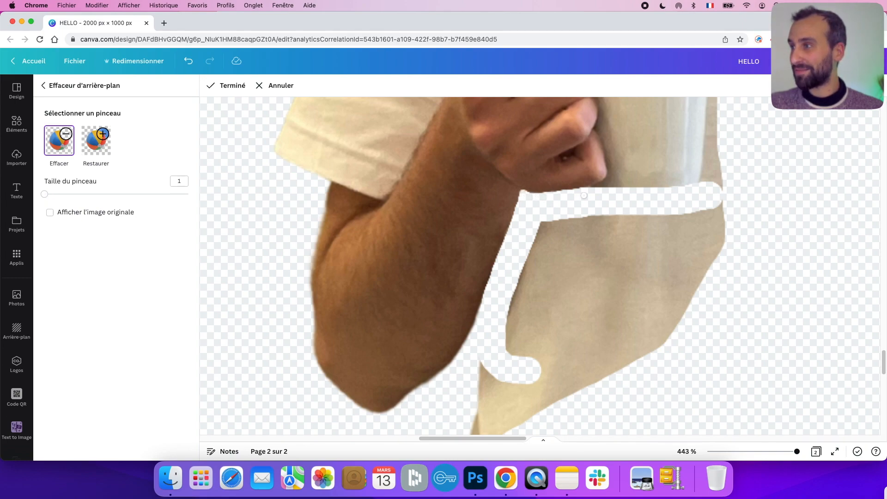
drag(796, 451, 756, 456)
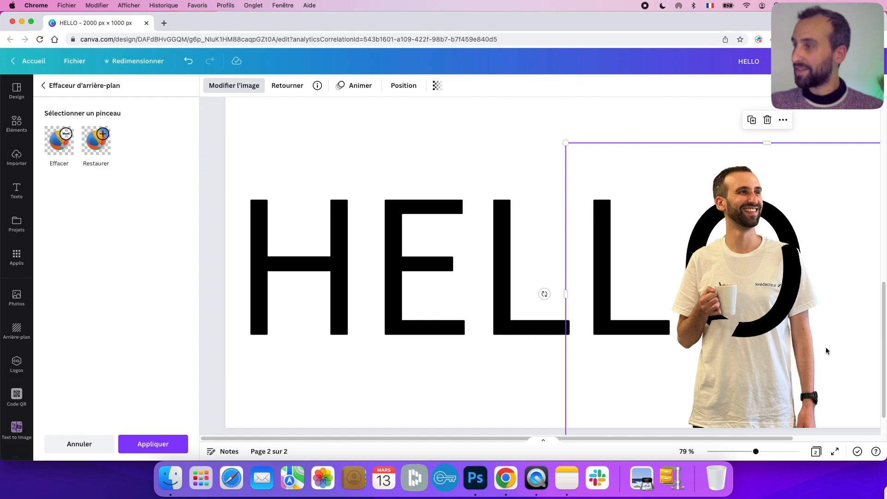
Erase the leftover shirt beneath the mug and across the chest and far shoulder from the front portrait with a size 25 brush
scroll(764, 365, down, 1)
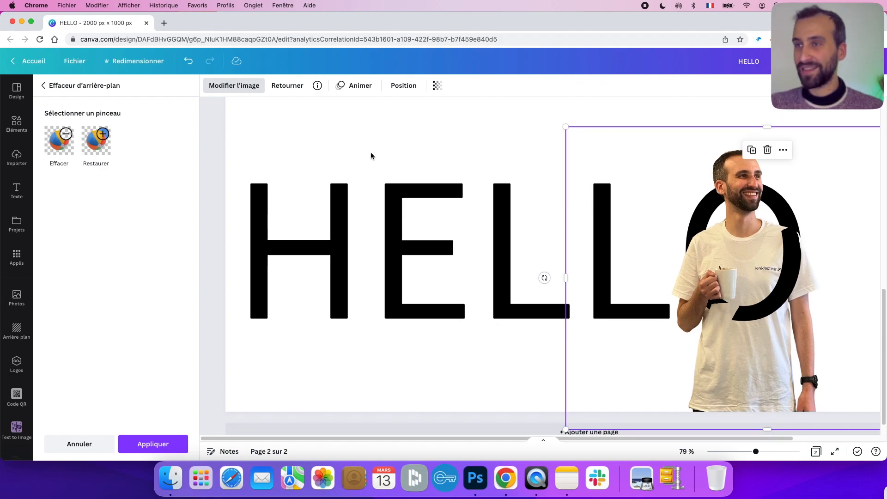
click(64, 146)
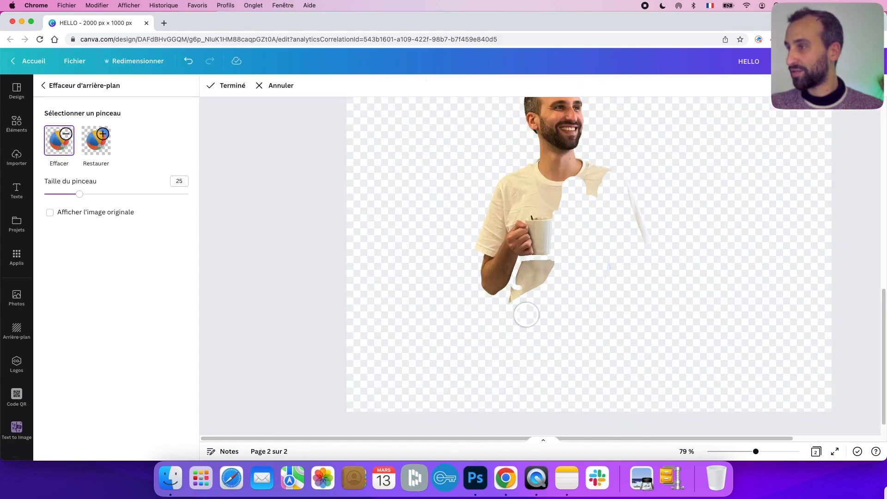
drag(520, 291, 529, 274)
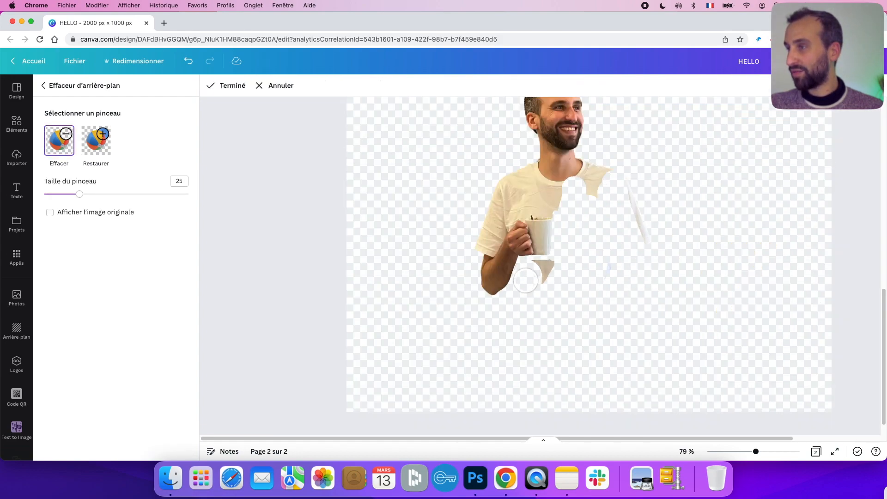
mouse_move(668, 259)
mouse_down()
mouse_move(624, 165)
mouse_move(639, 219)
mouse_move(585, 136)
mouse_move(594, 206)
mouse_up()
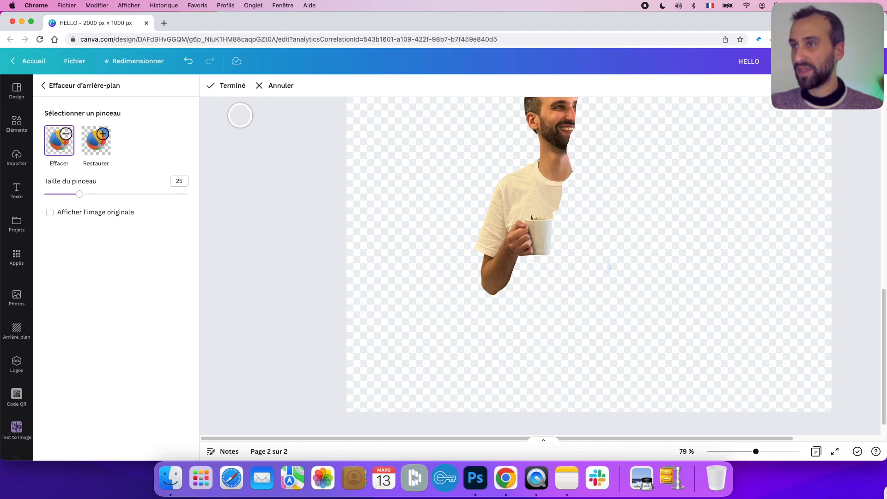
click(226, 86)
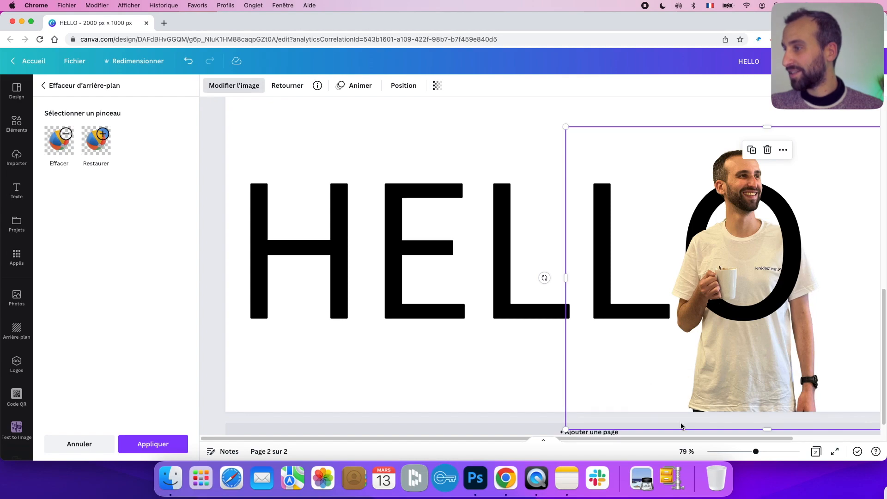
Compare the banner with the page 1 version, and leave the background eraser by selecting the HELLO text on page 2
scroll(736, 395, right, 1)
scroll(738, 386, up, 5)
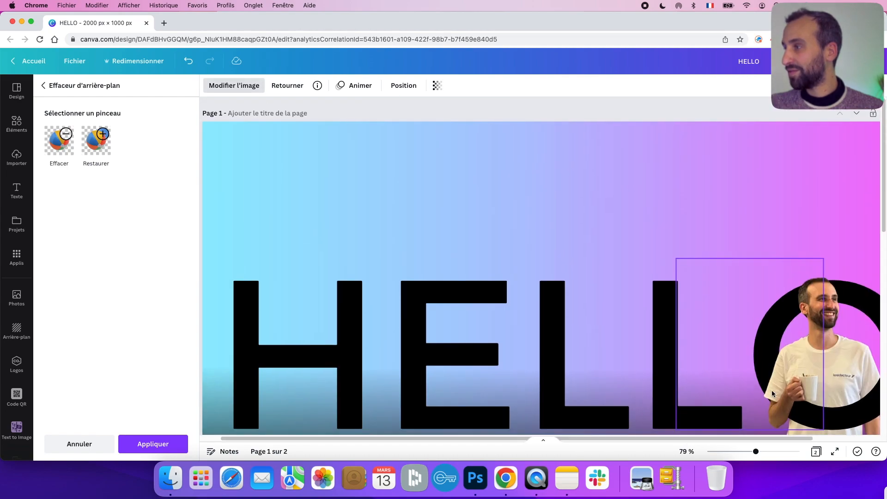
scroll(762, 395, down, 5)
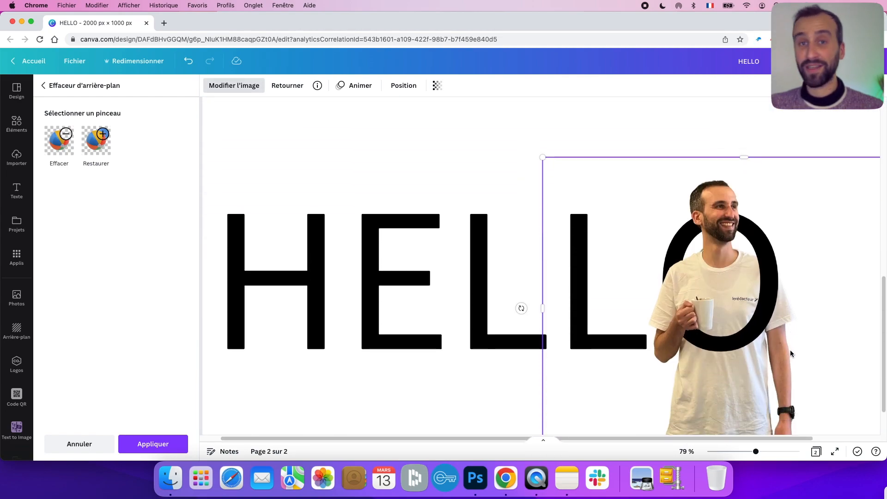
scroll(785, 370, down, 2)
scroll(776, 440, right, 2)
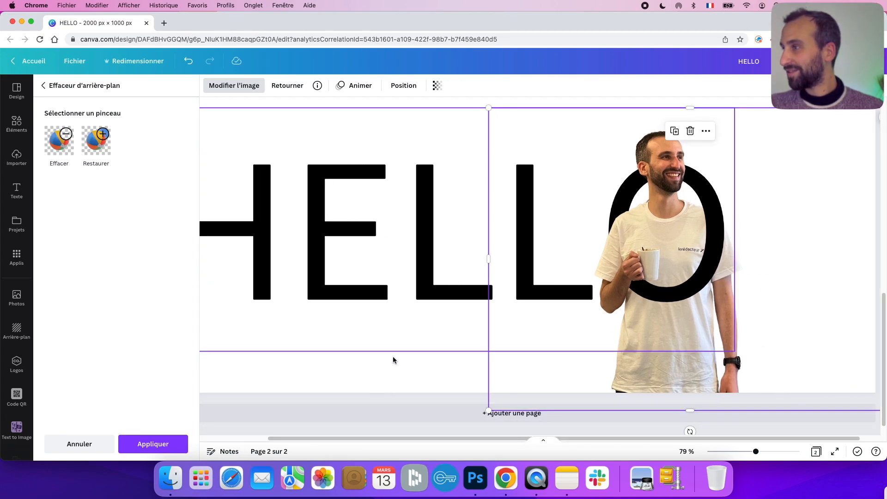
click(392, 356)
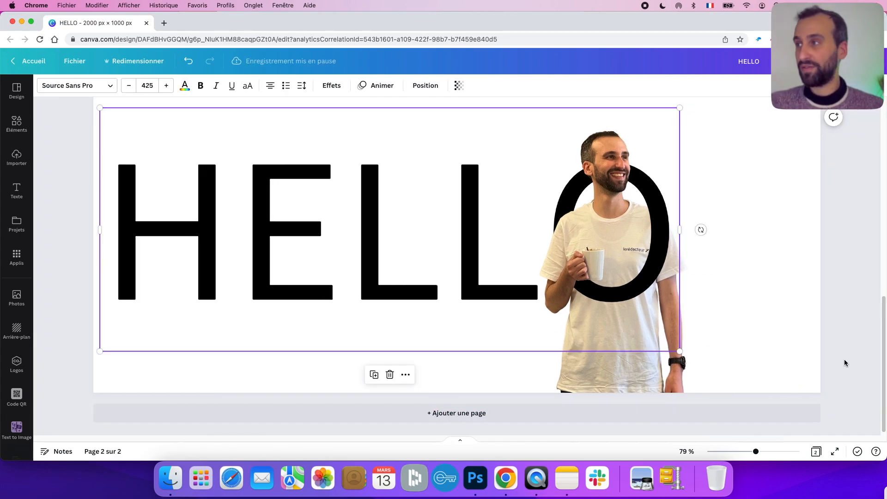